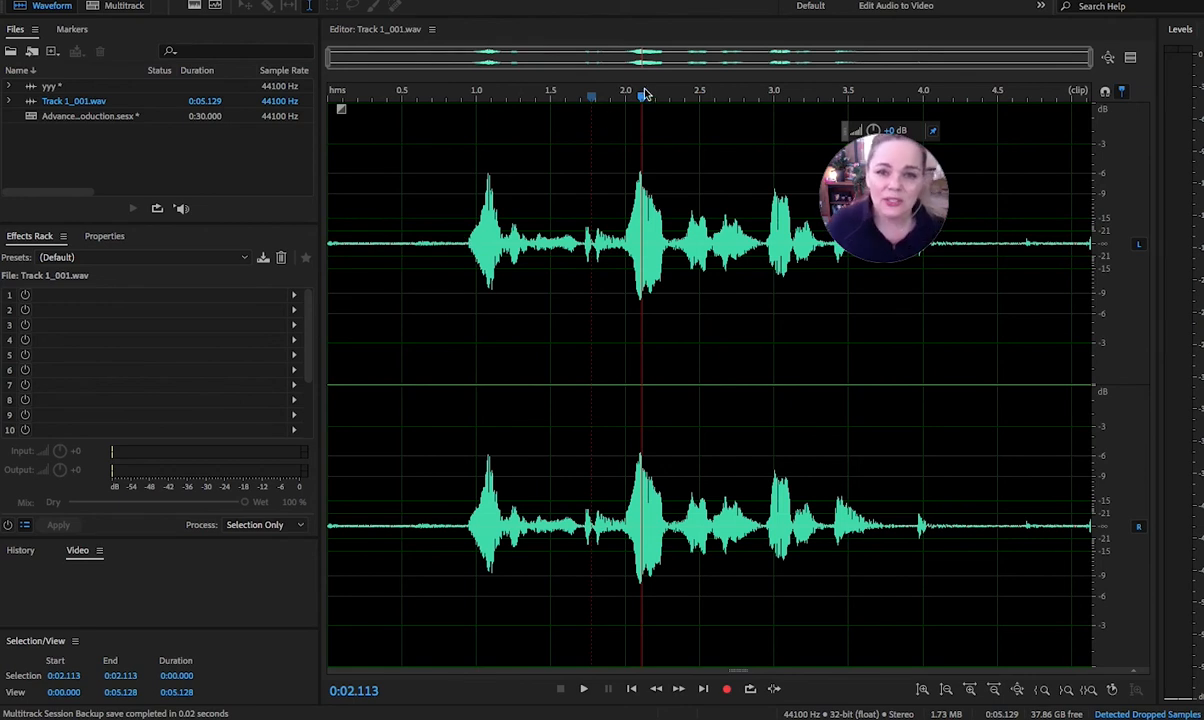
Check the multitrack session and return to the waveform view of Track 1_001.wav.
left_click(594, 107)
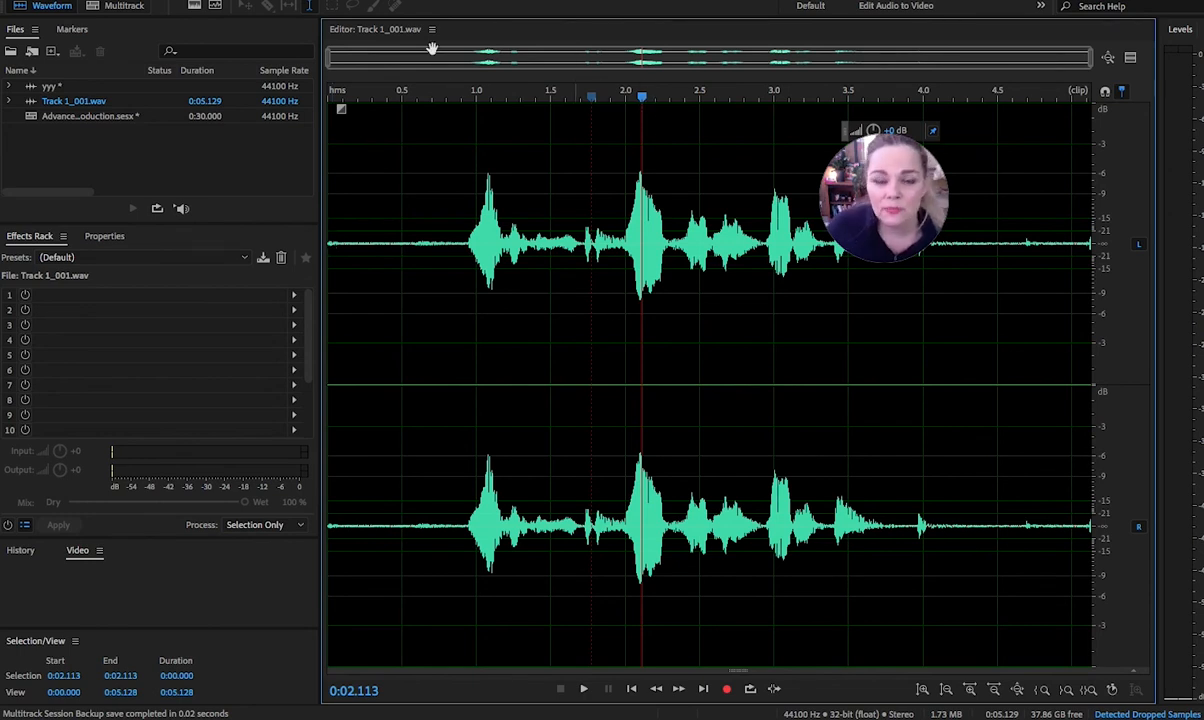
left_click(118, 8)
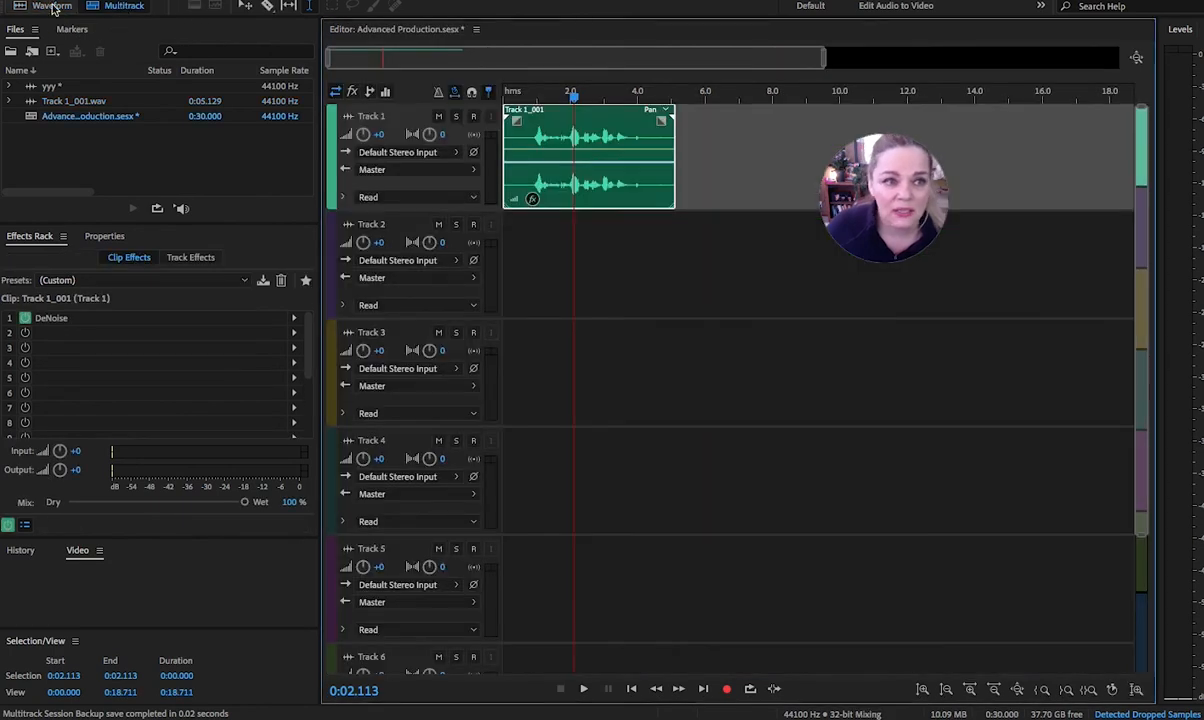
left_click(44, 9)
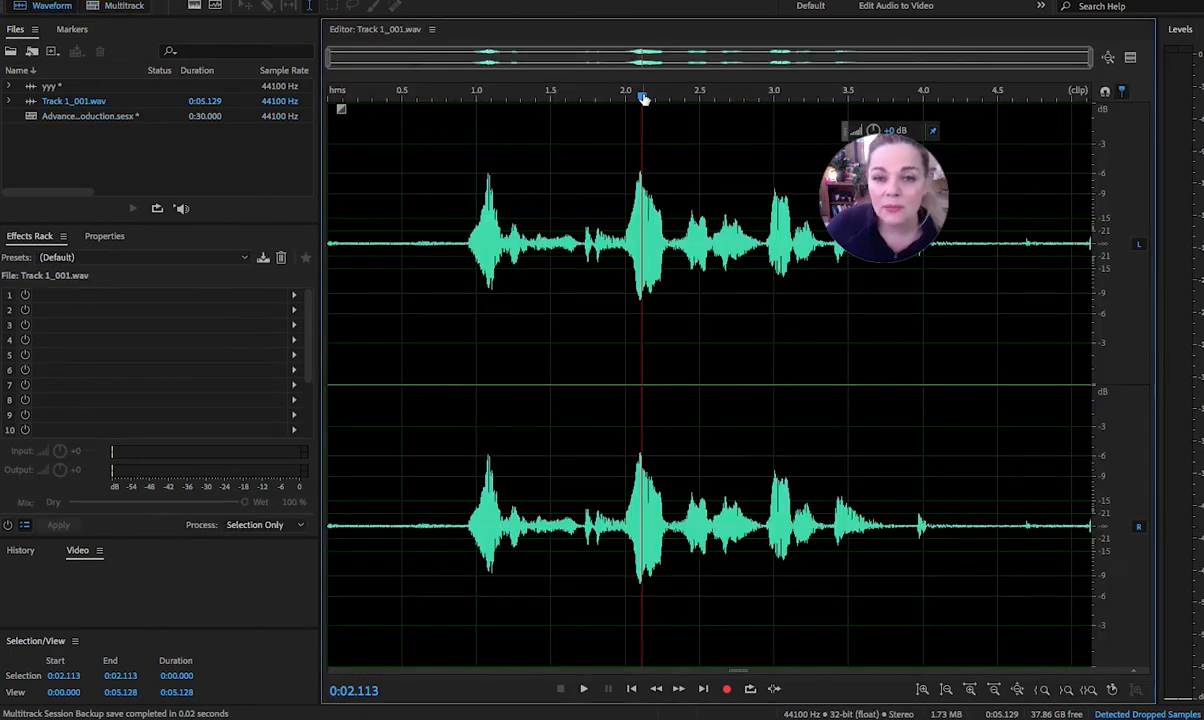
Play the unprocessed Track 1_001.wav recording from its start to hear the background noise.
left_click_drag(641, 96, 330, 91)
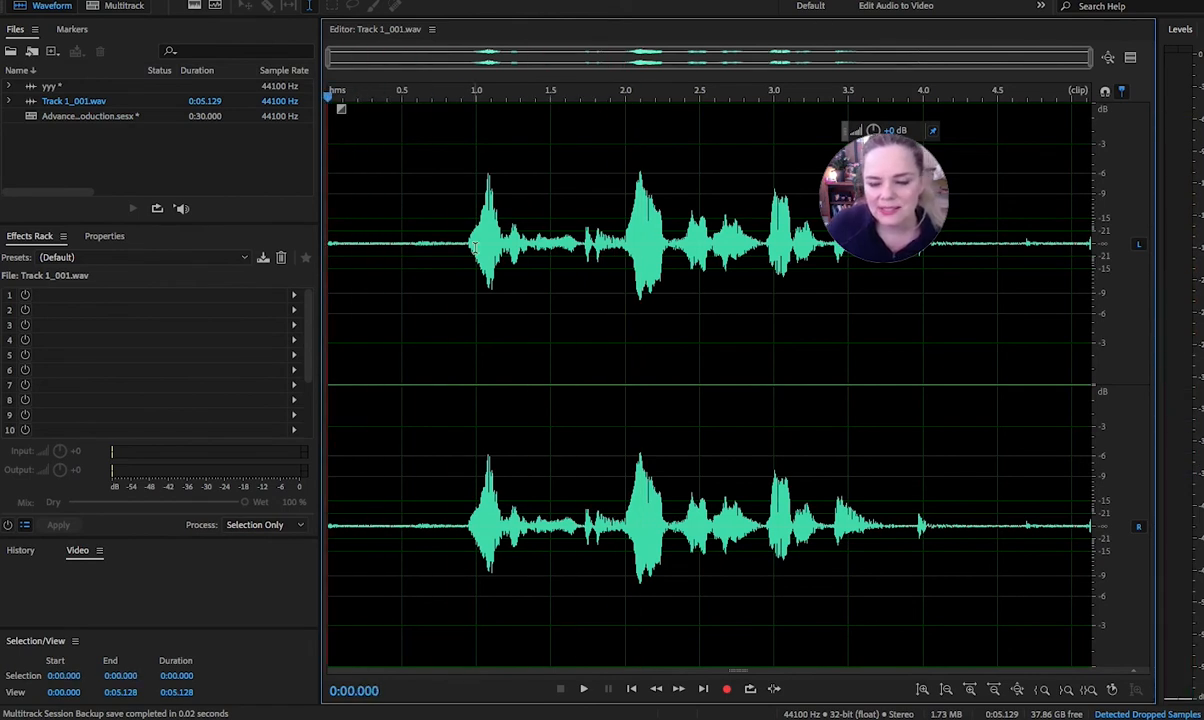
key("space")
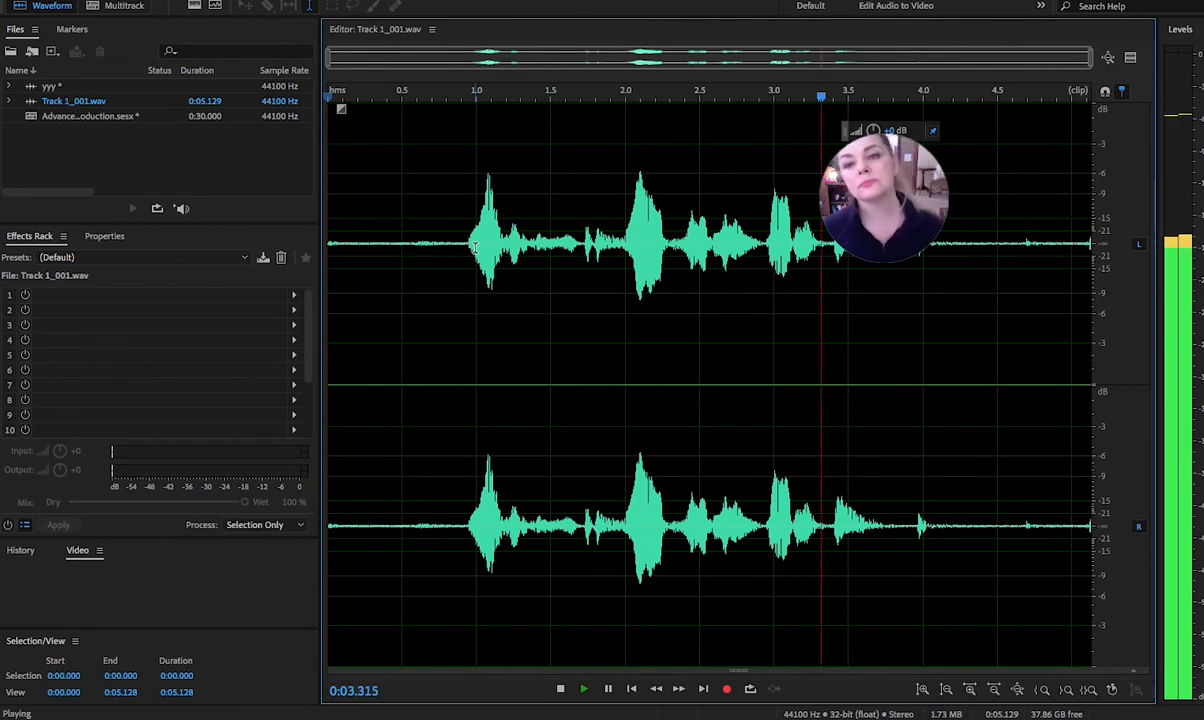
key("space")
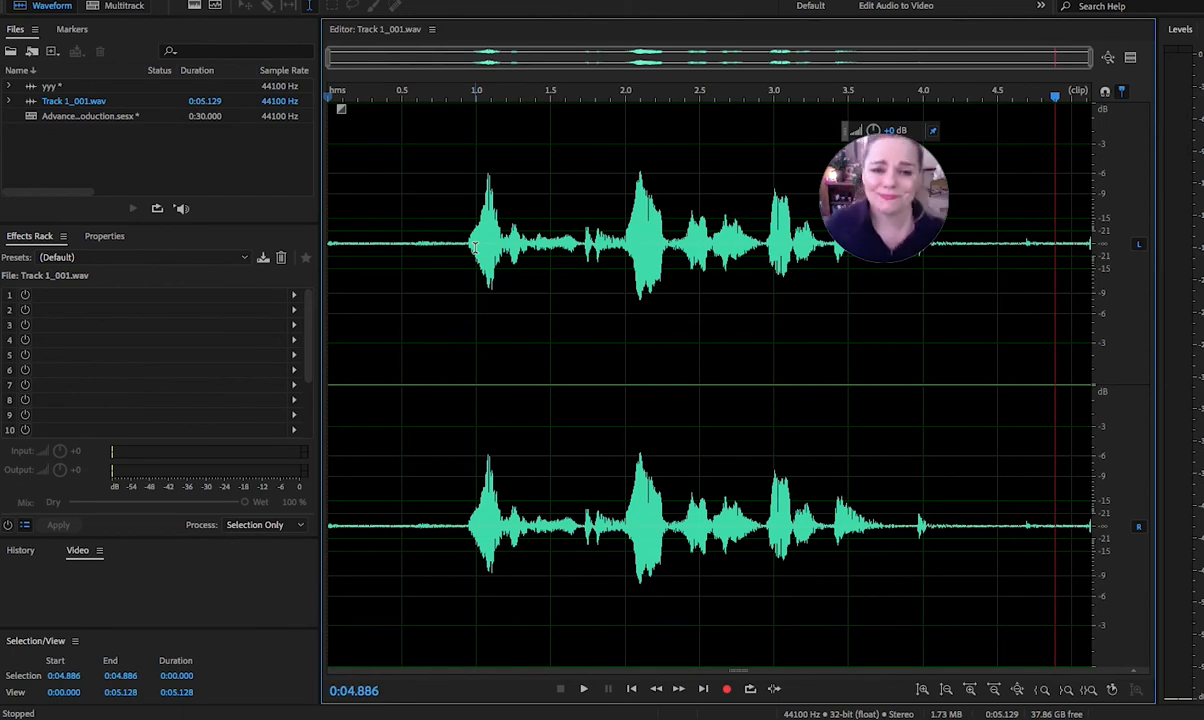
Select the speechless opening from 0:00.000 to 0:00.922 and capture it as the noise print.
left_click(465, 243)
left_click_drag(465, 243, 320, 256)
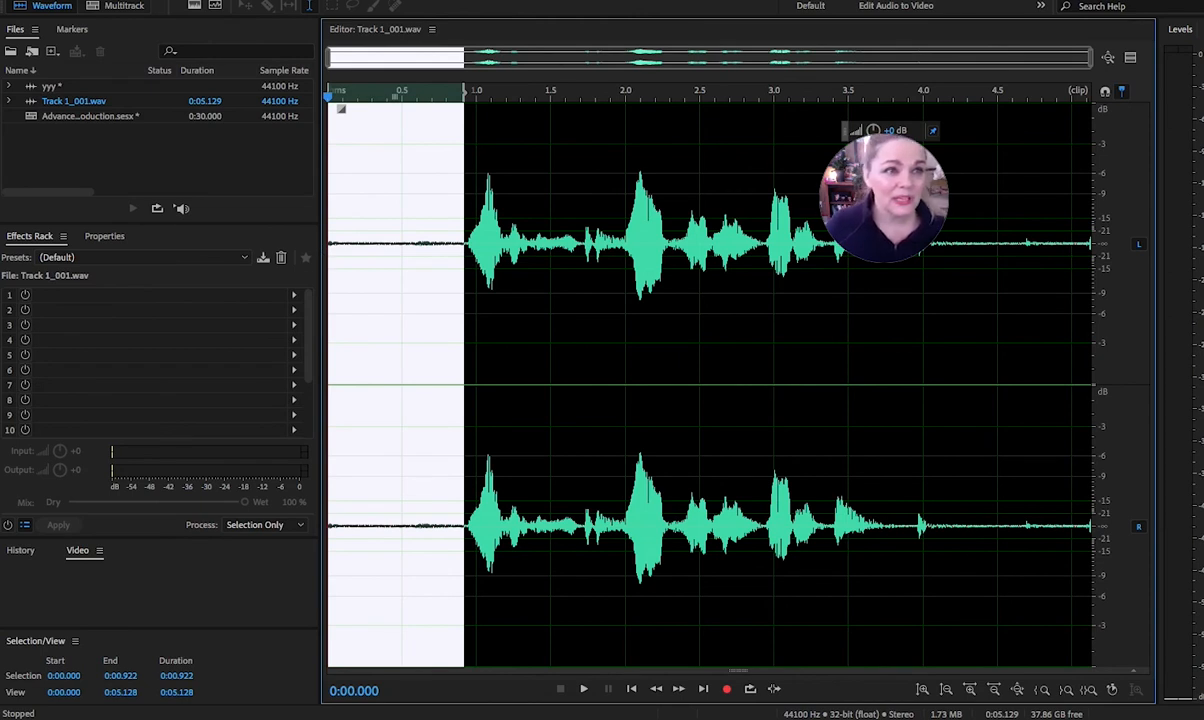
left_click(0, 0)
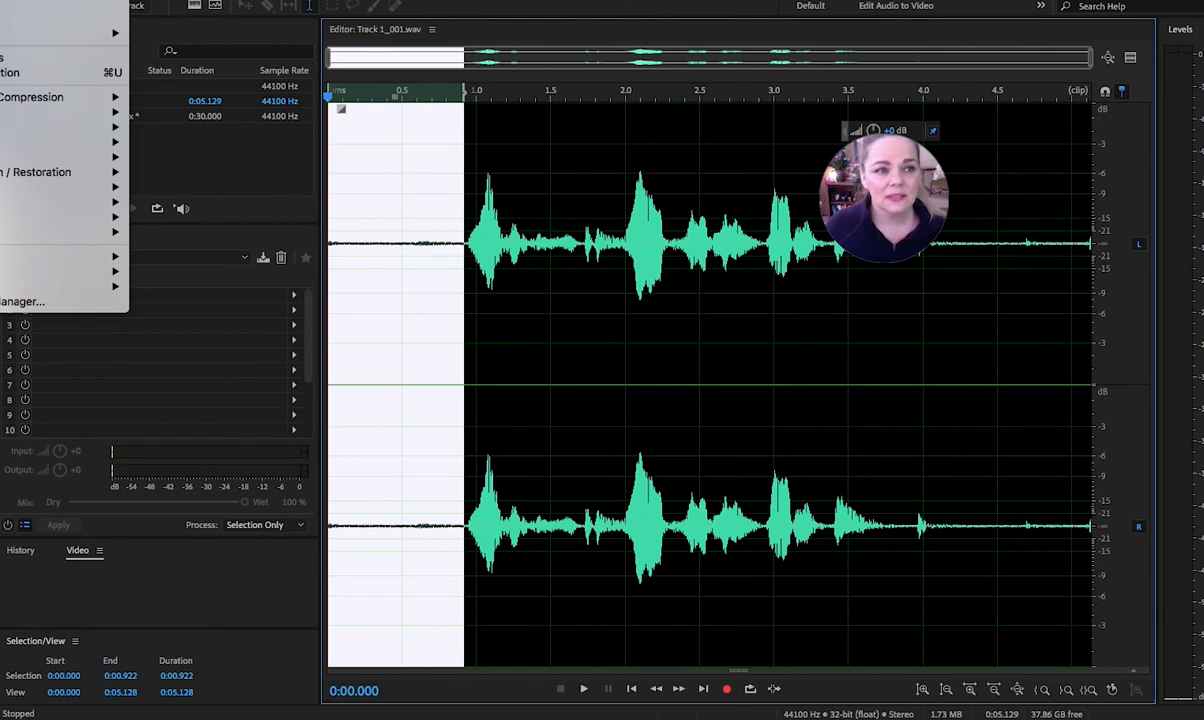
mouse_move(18, 176)
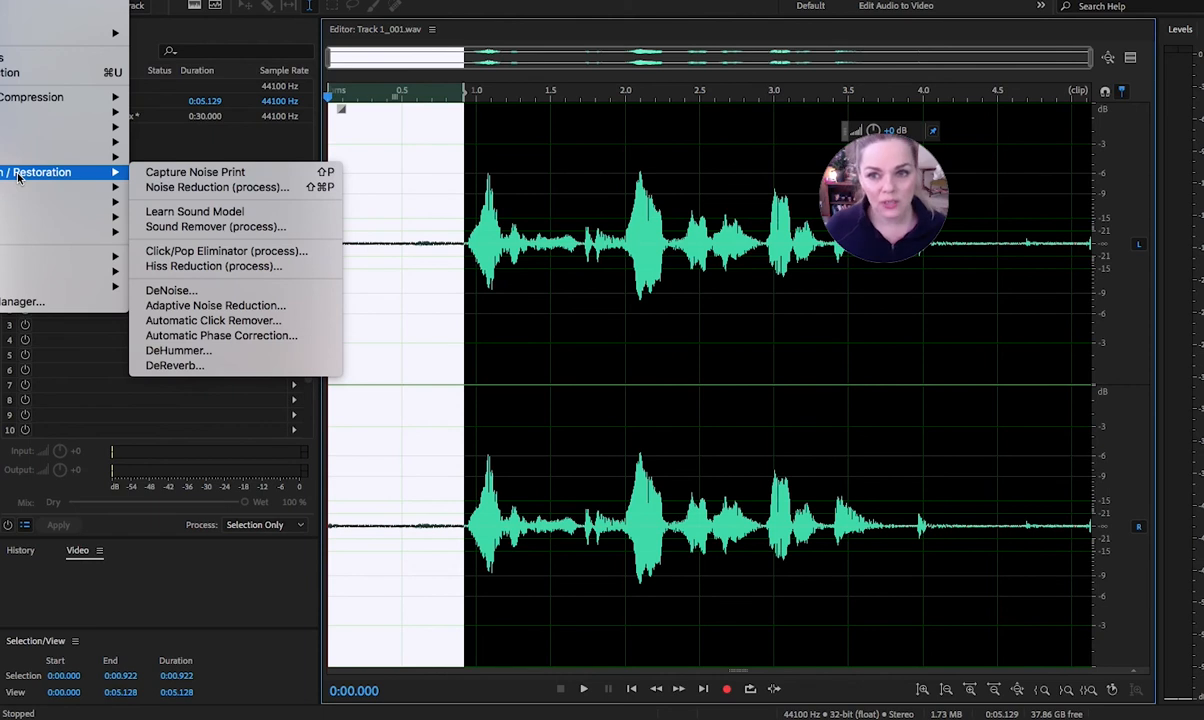
left_click(185, 175)
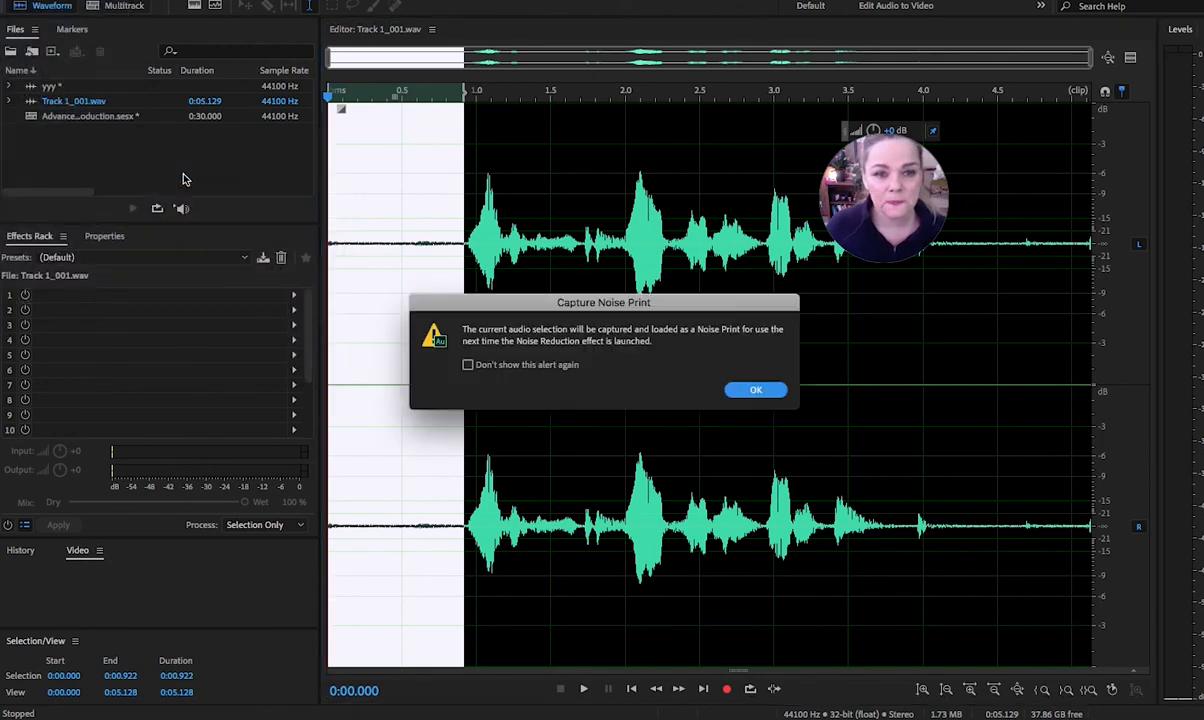
left_click(756, 391)
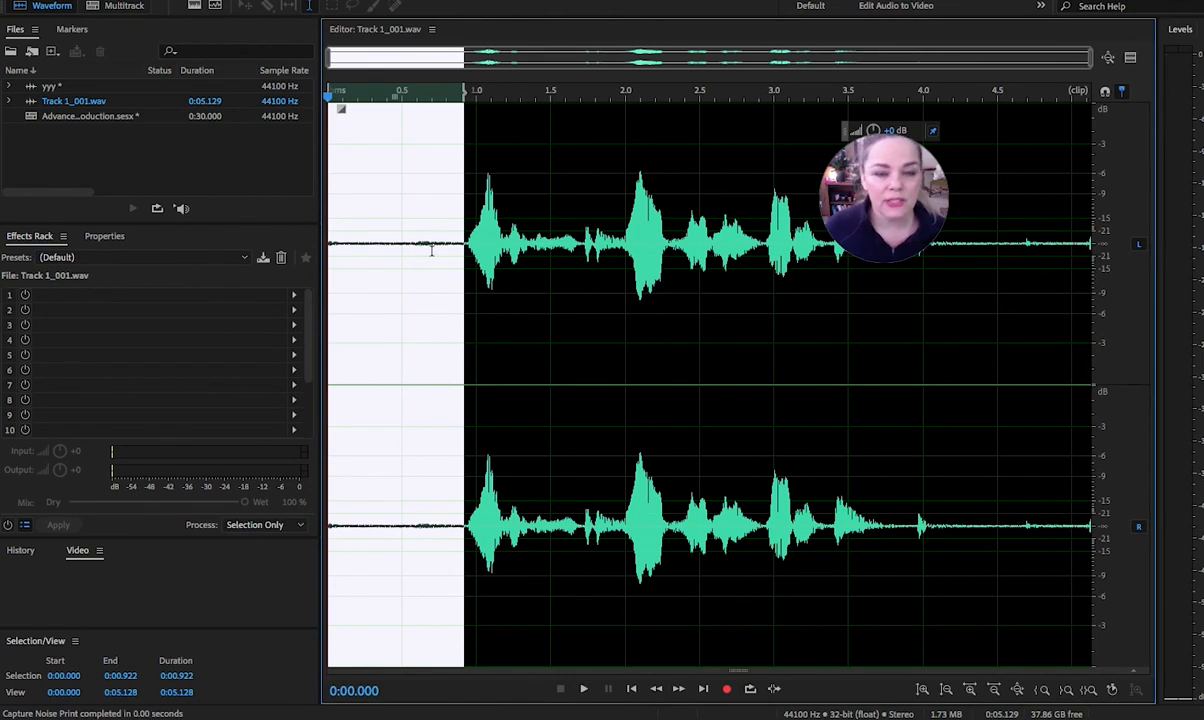
Select the waveform from 0:00.005 to the end, open the Noise Reduction (process) effect and preview it.
left_click(471, 160)
left_click_drag(329, 240, 1128, 212)
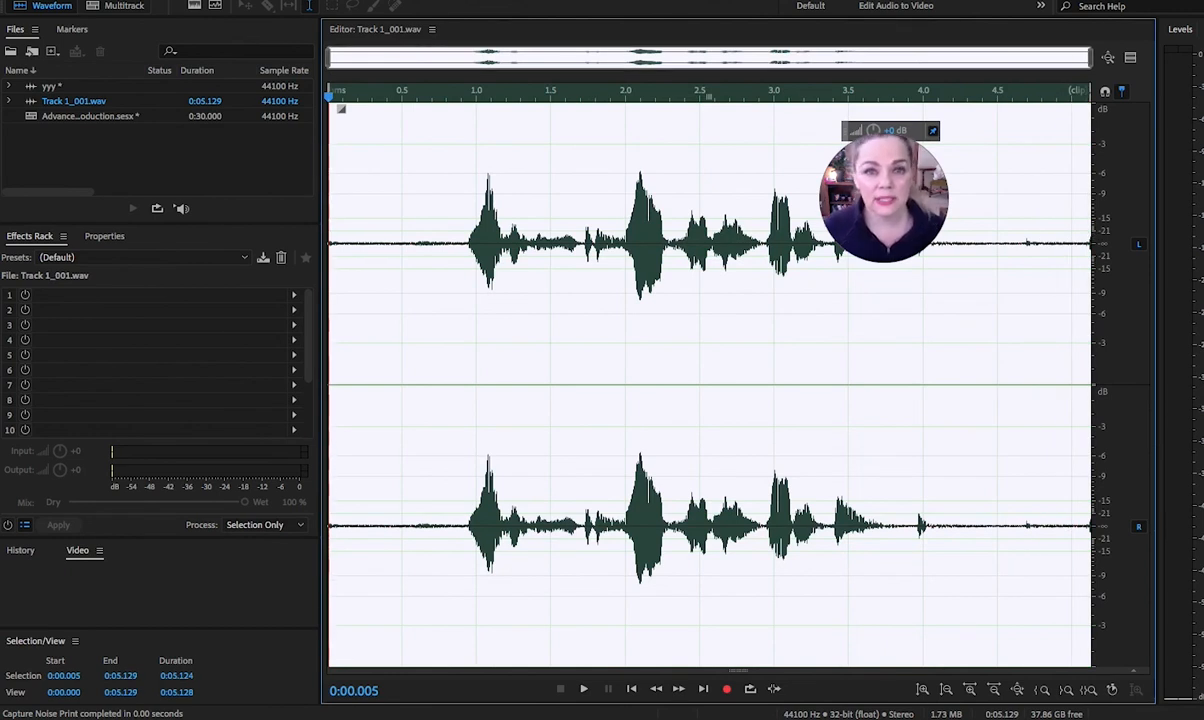
left_click(2, 2)
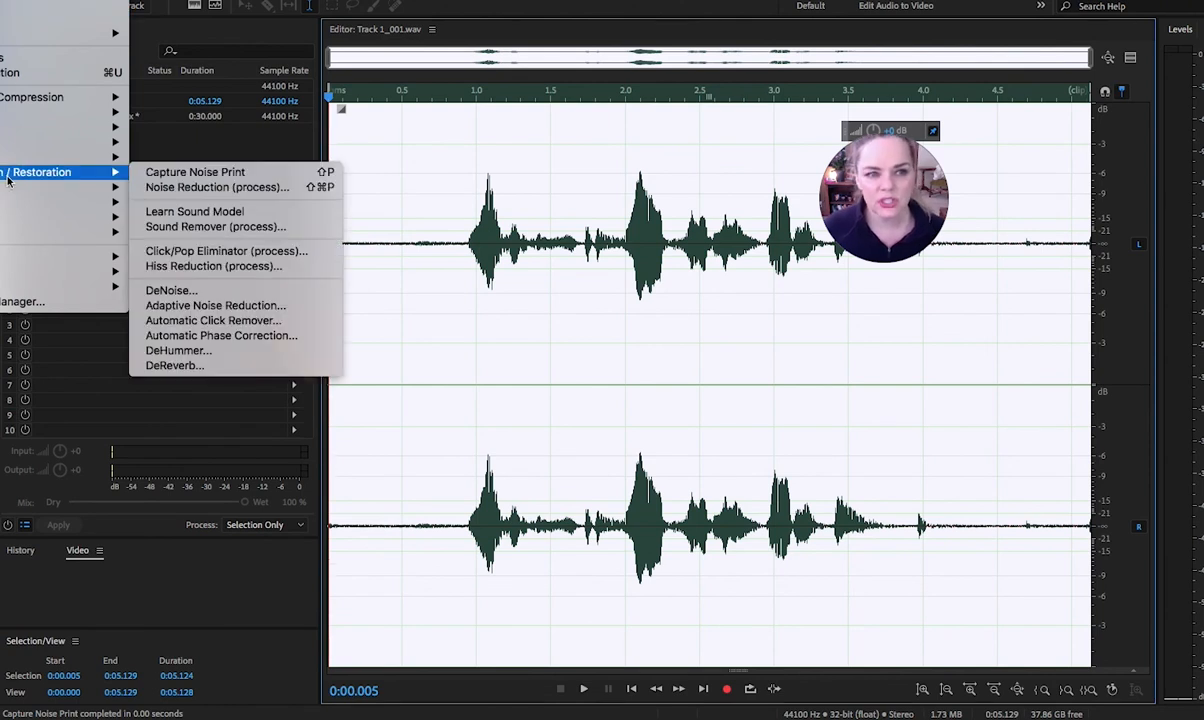
left_click(170, 188)
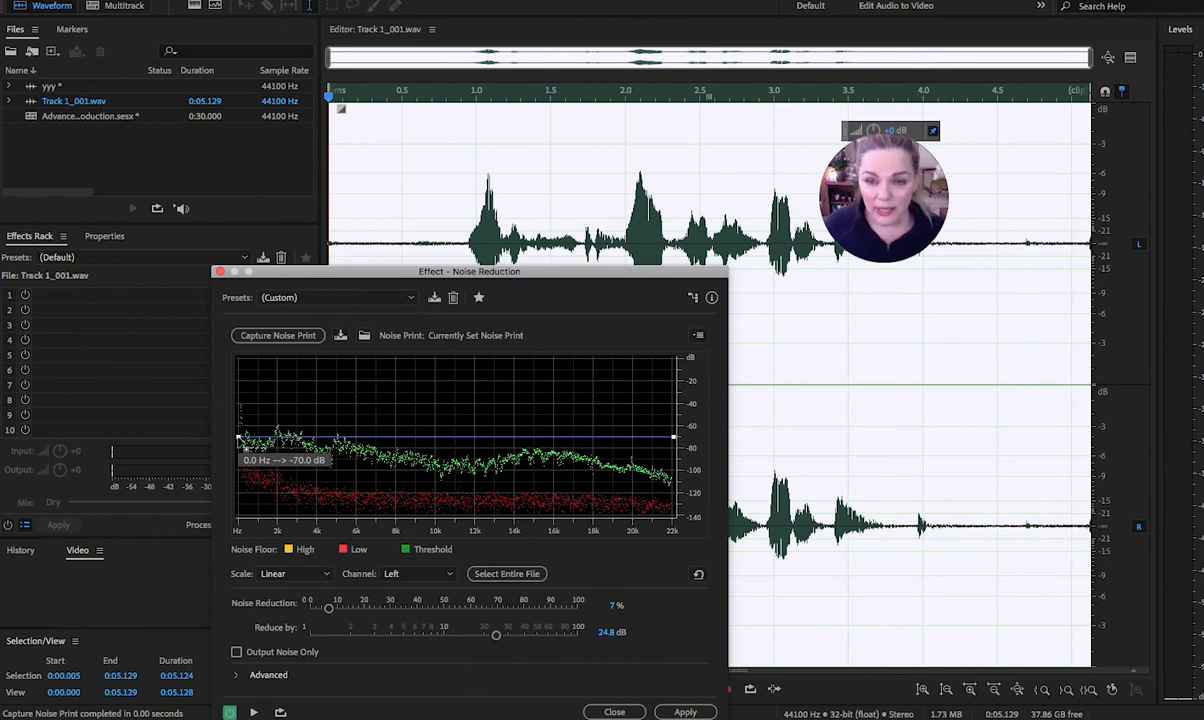
key("space")
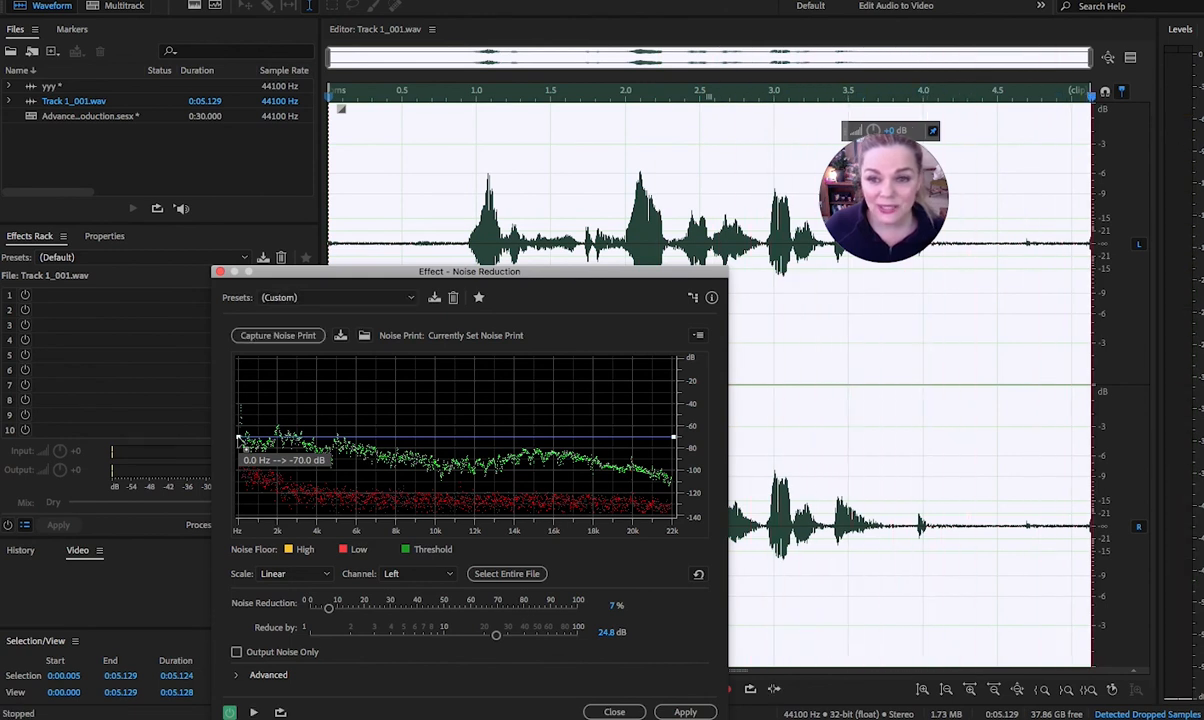
Raise the noise reduction curve's 0 Hz end to -35.4 dB and its 22050 Hz end to about -20 dB while previewing.
left_click_drag(242, 442, 245, 381)
key("space")
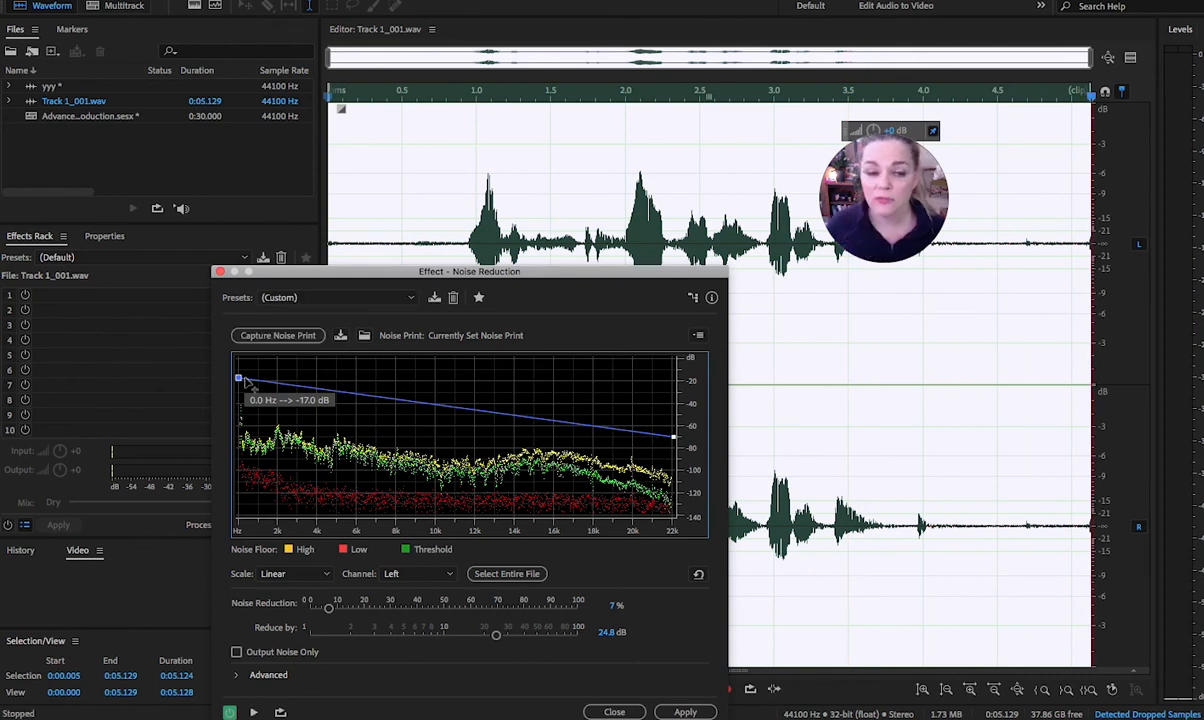
left_click_drag(247, 383, 247, 413)
key("space")
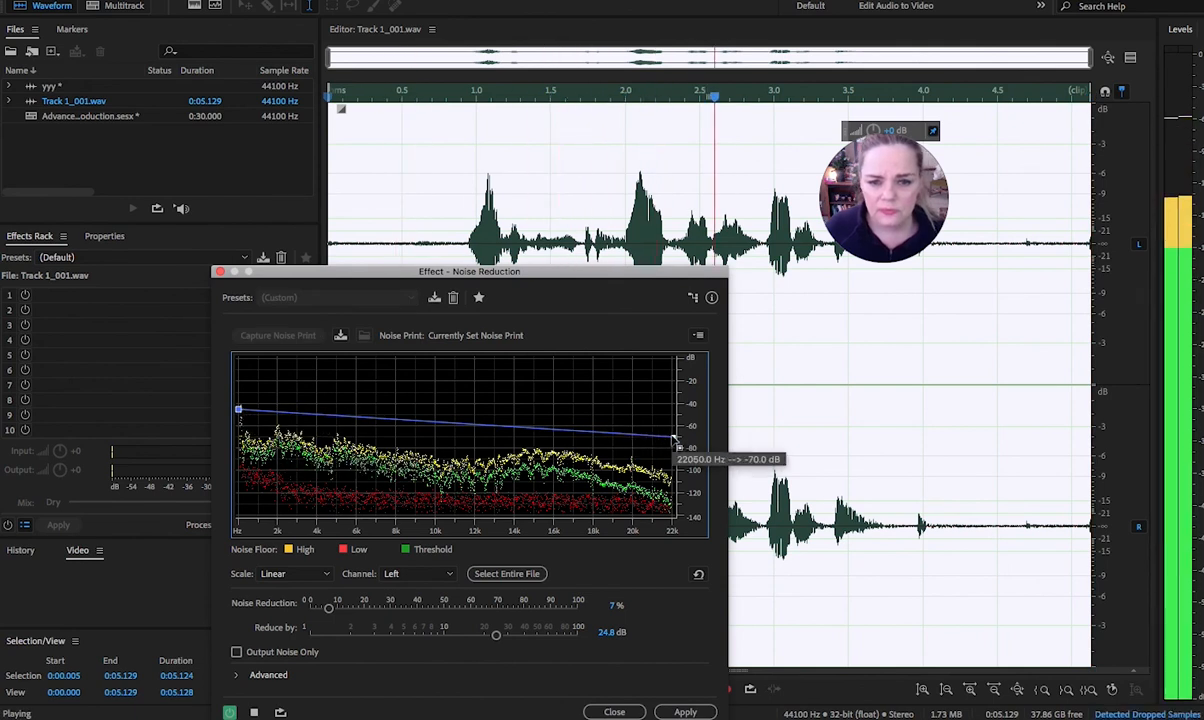
left_click_drag(673, 437, 673, 381)
key("space")
left_click_drag(238, 408, 285, 402)
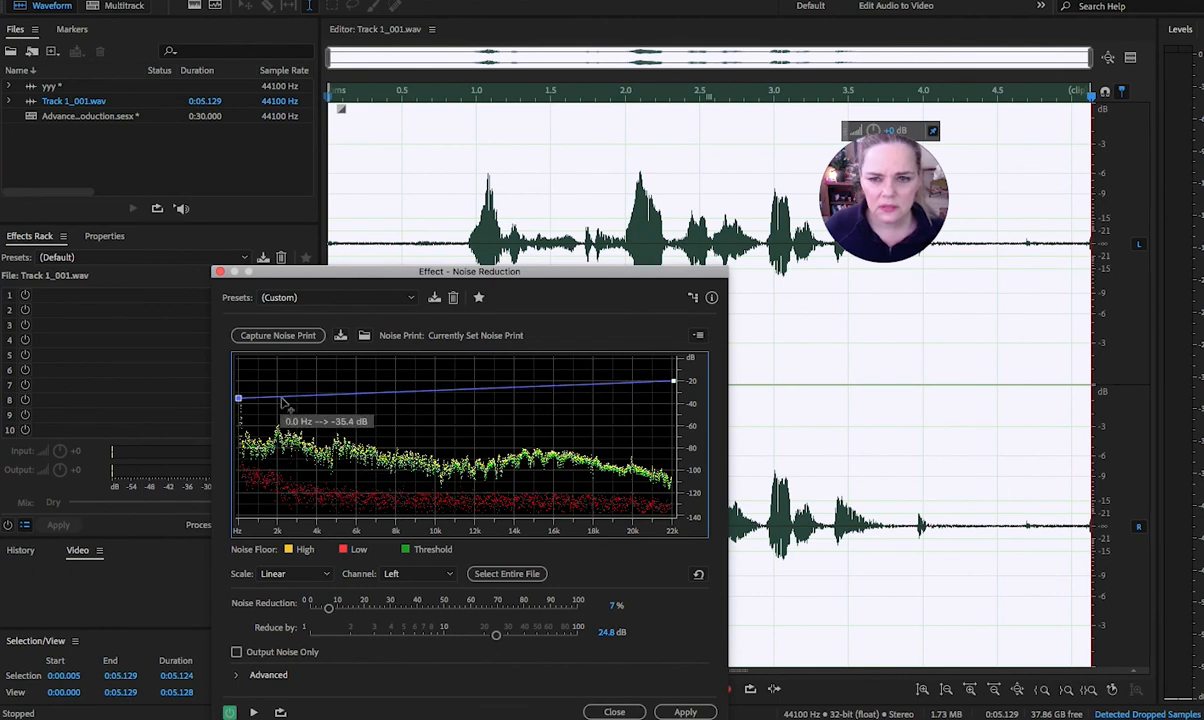
Clear the selection, play the clip from the start, and apply the noise reduction to the whole file.
left_click(934, 393)
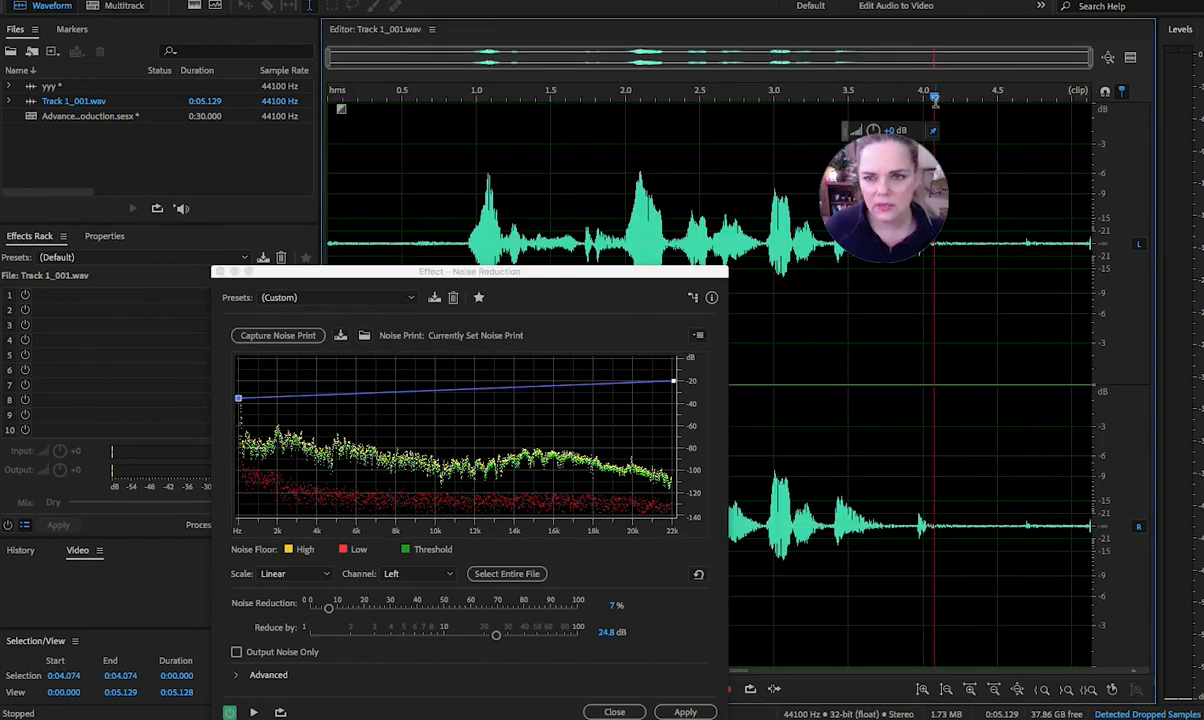
left_click_drag(932, 97, 329, 105)
key("space")
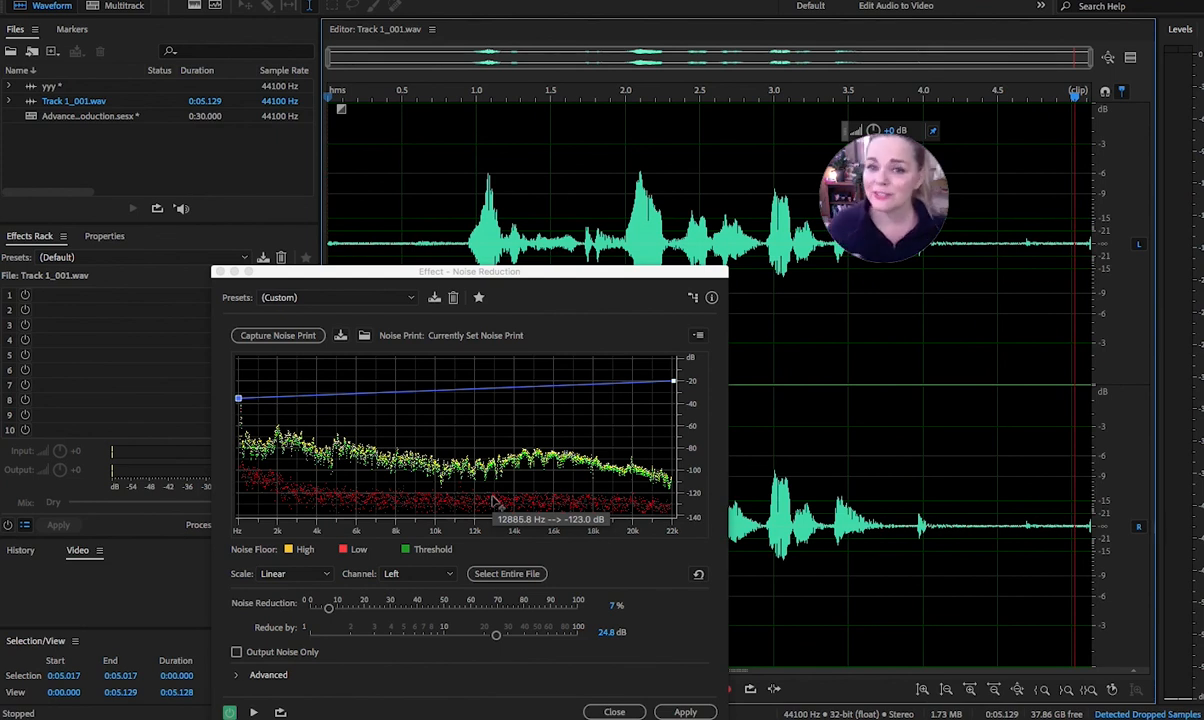
left_click(685, 712)
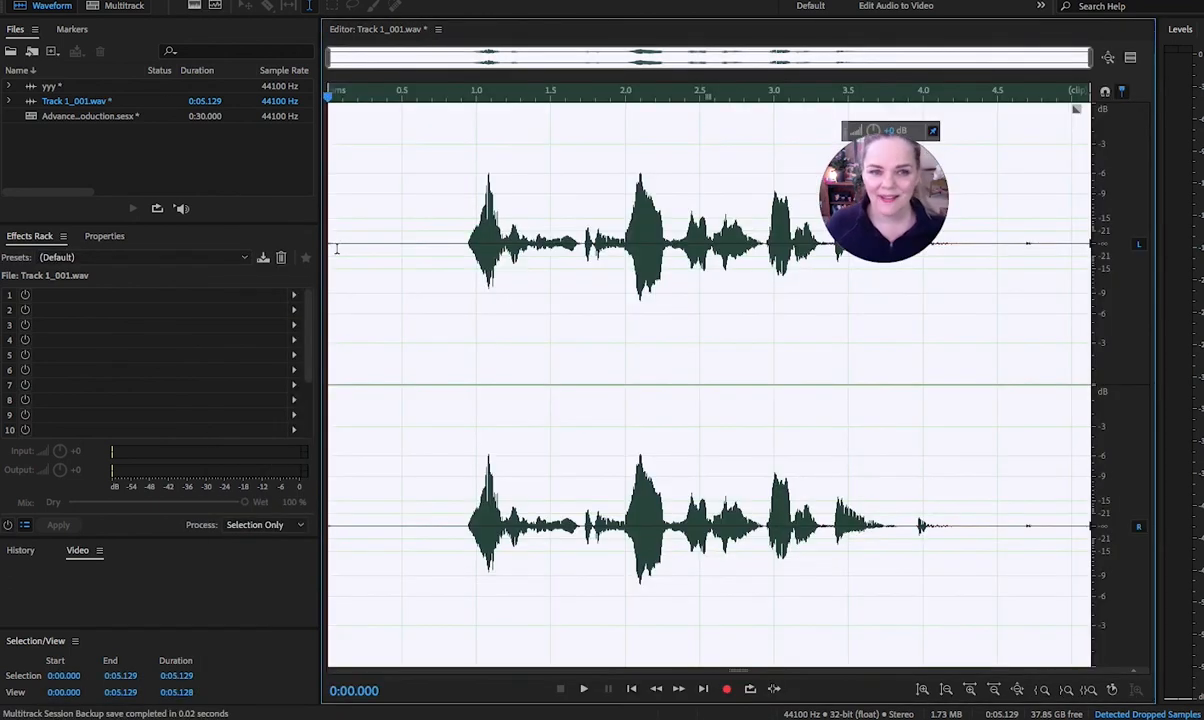
Inspect the cleaned opening from 0:00.059 to 0:00.785, and play the processed recording from 0:00.881.
left_click(336, 238)
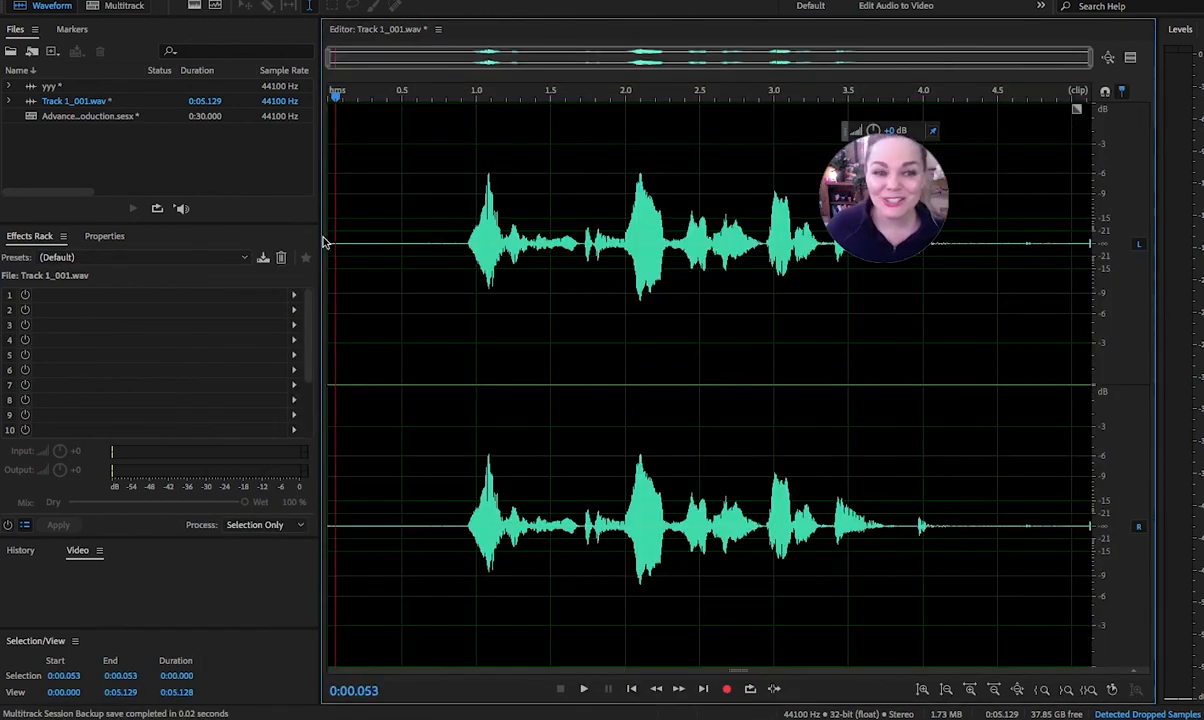
left_click_drag(336, 238, 444, 255)
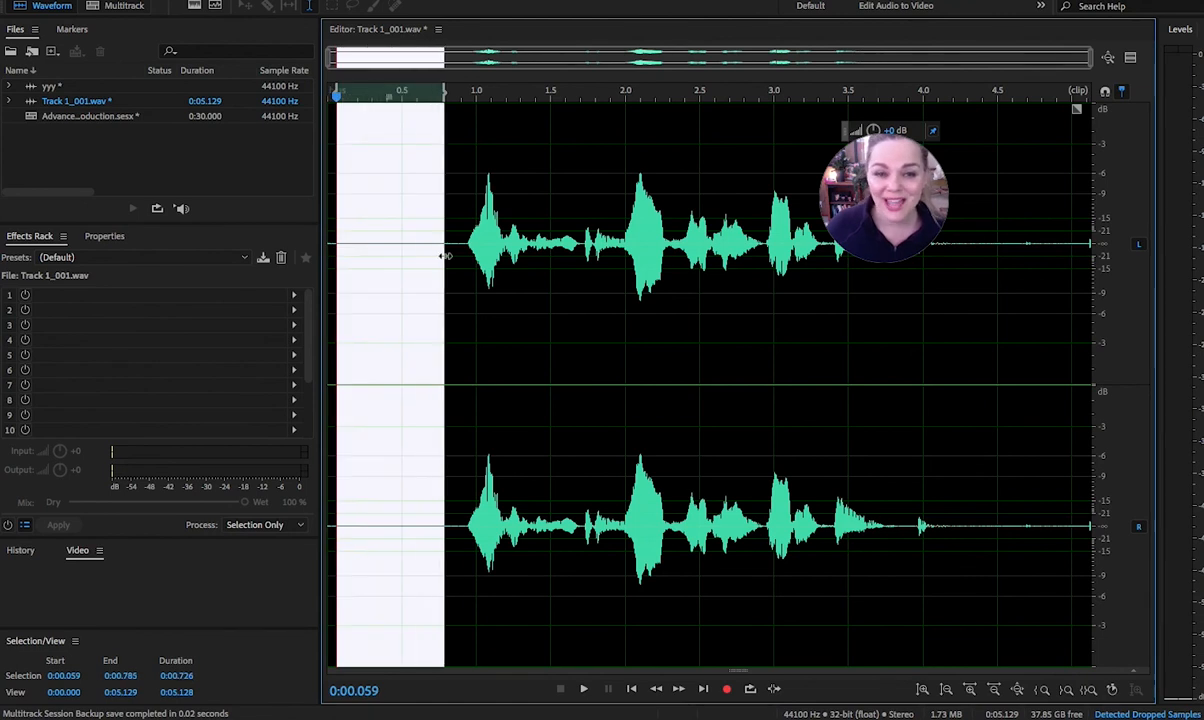
left_click(458, 311)
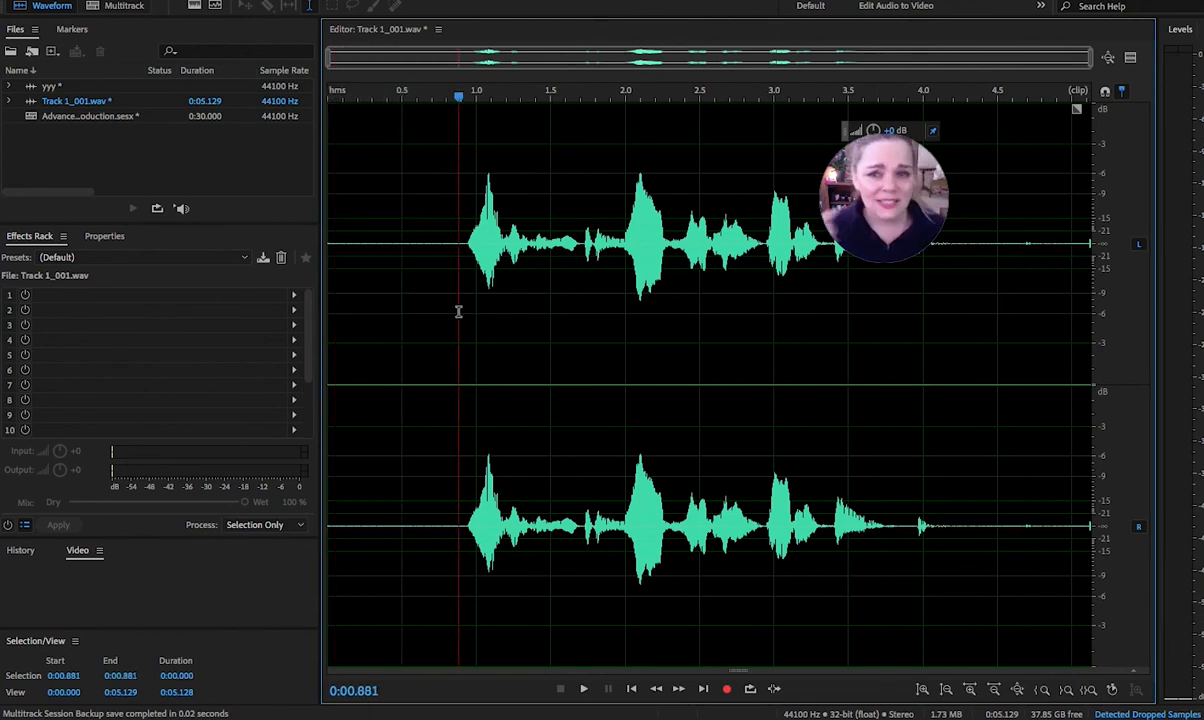
key("space")
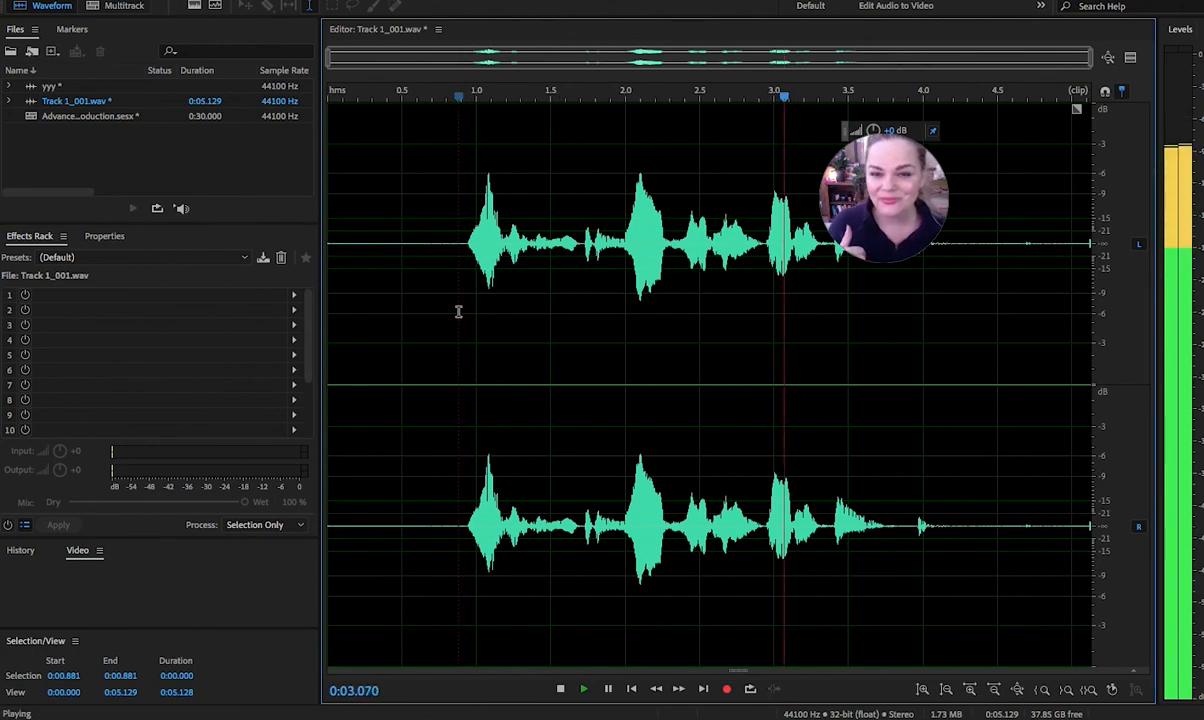
key("space")
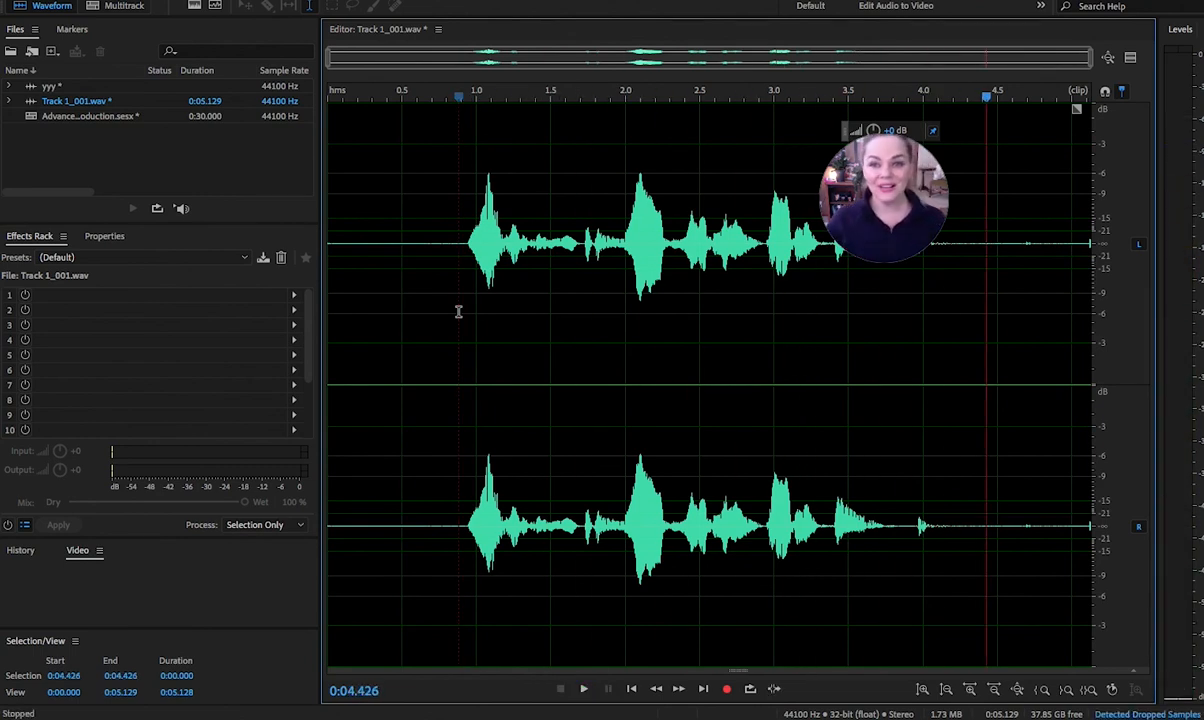